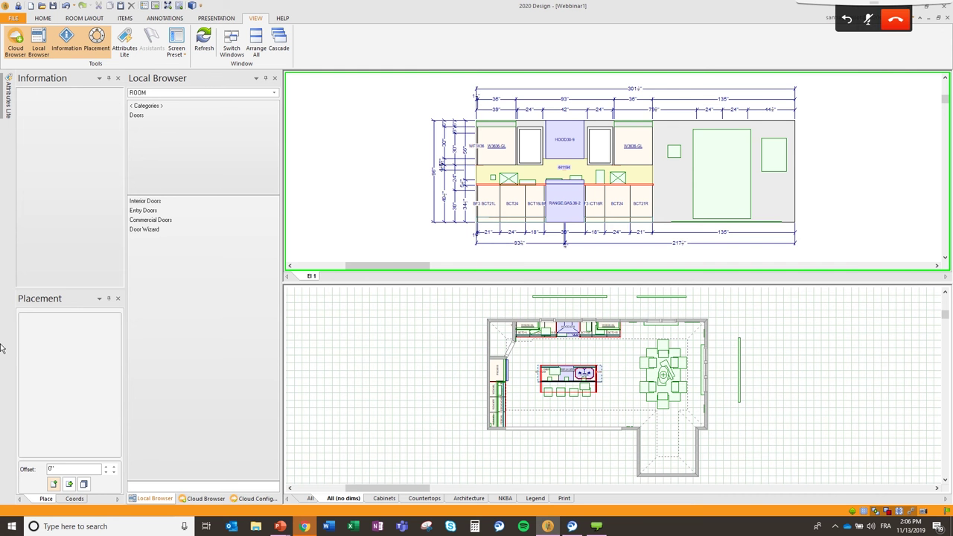
Step: From the ITEMS tab, open the SketchUp 3D Warehouse browser
left_click(125, 19)
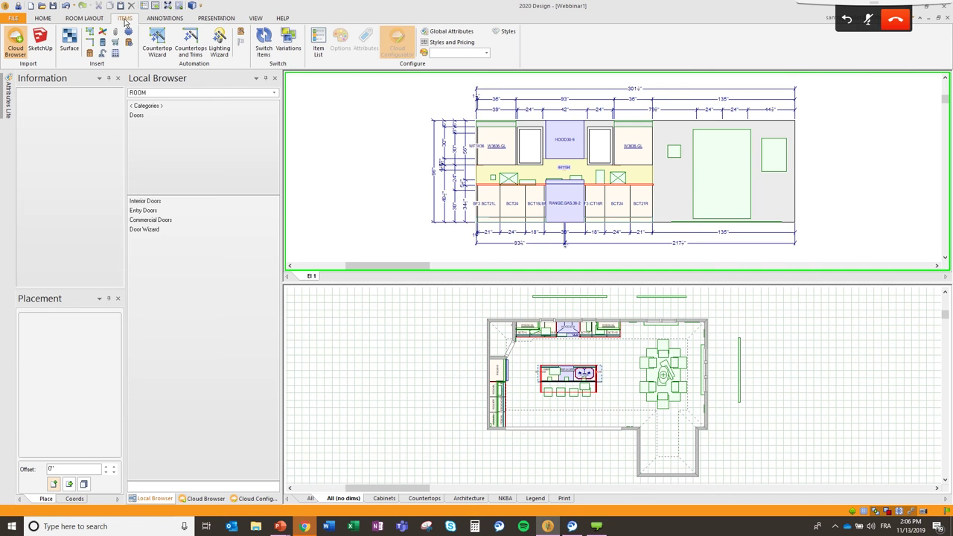
left_click(45, 49)
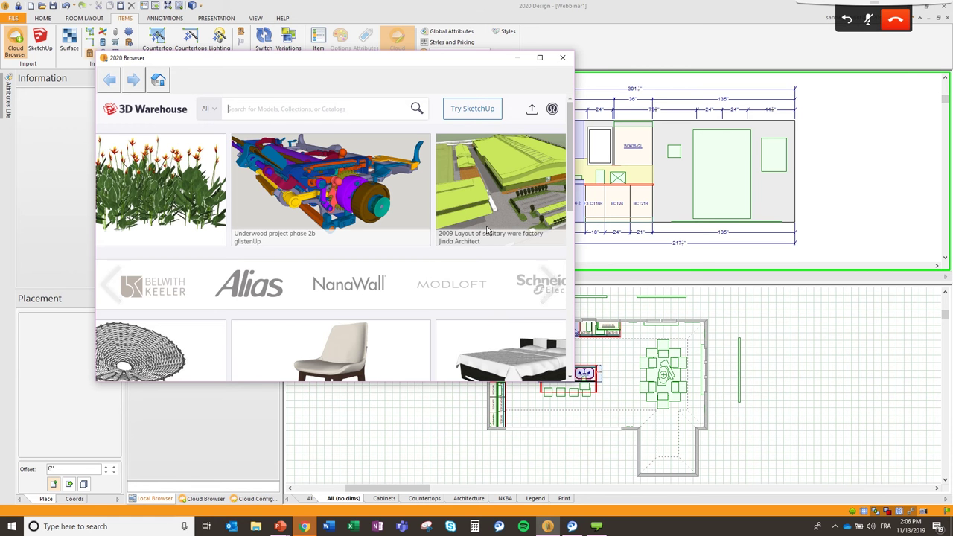
Step: Search 3D Warehouse for 'stool' and download a Stool as a SketchUp 2019 model
left_click(294, 110)
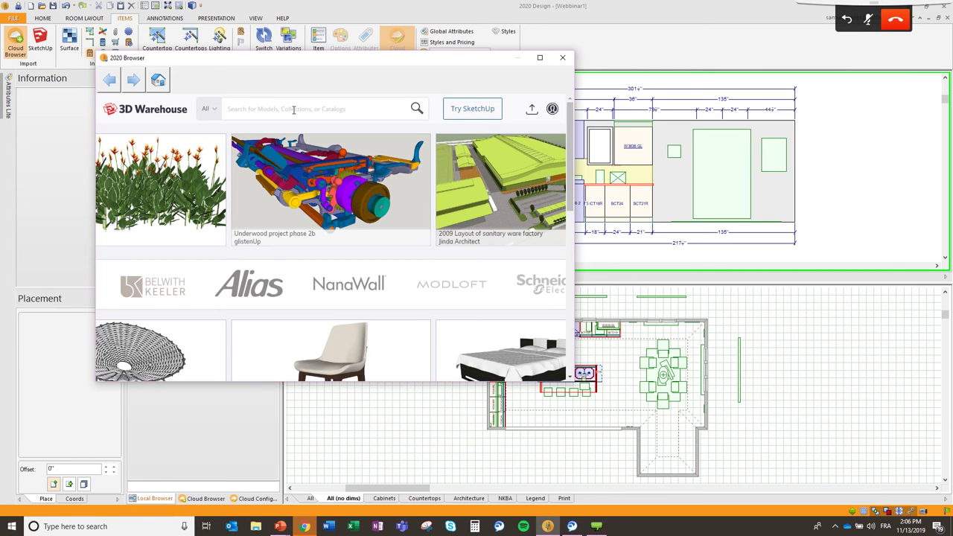
type("stool")
key("Return")
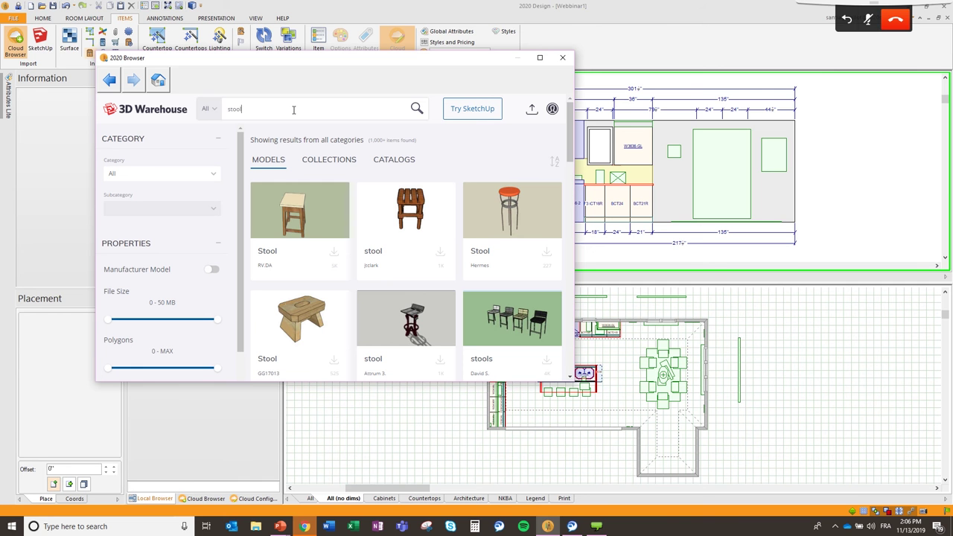
left_click(550, 257)
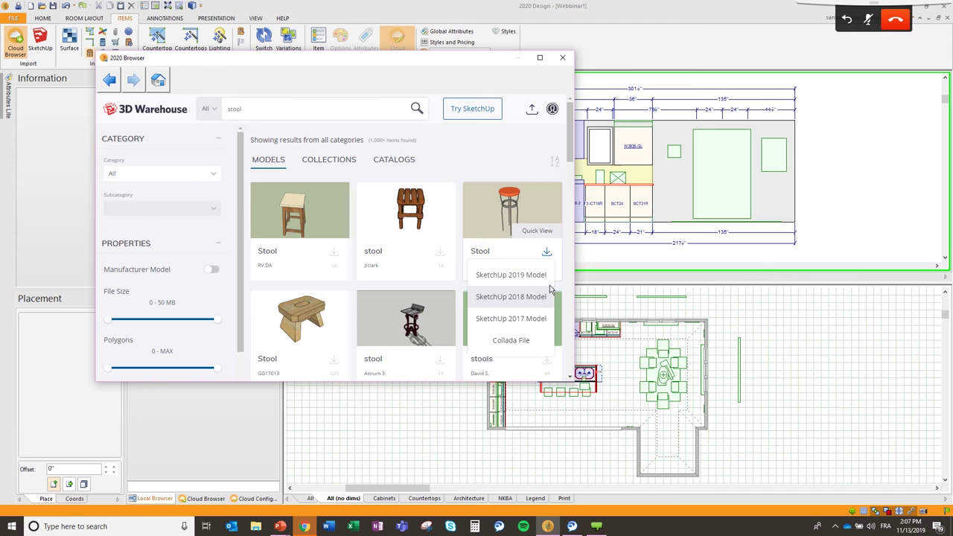
left_click(541, 283)
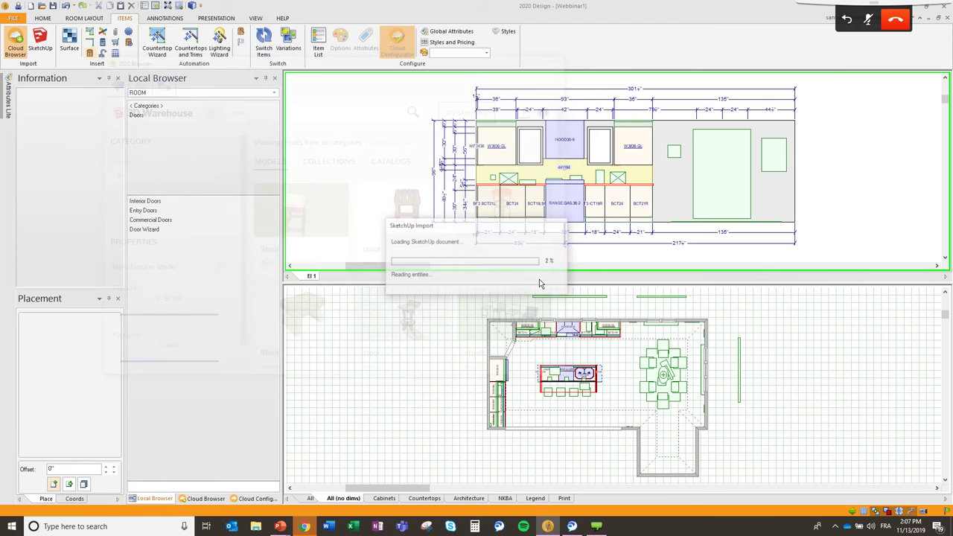
Step: Place the imported stool beside the kitchen's left wall and bring up the Cloud Browser
left_click(529, 388)
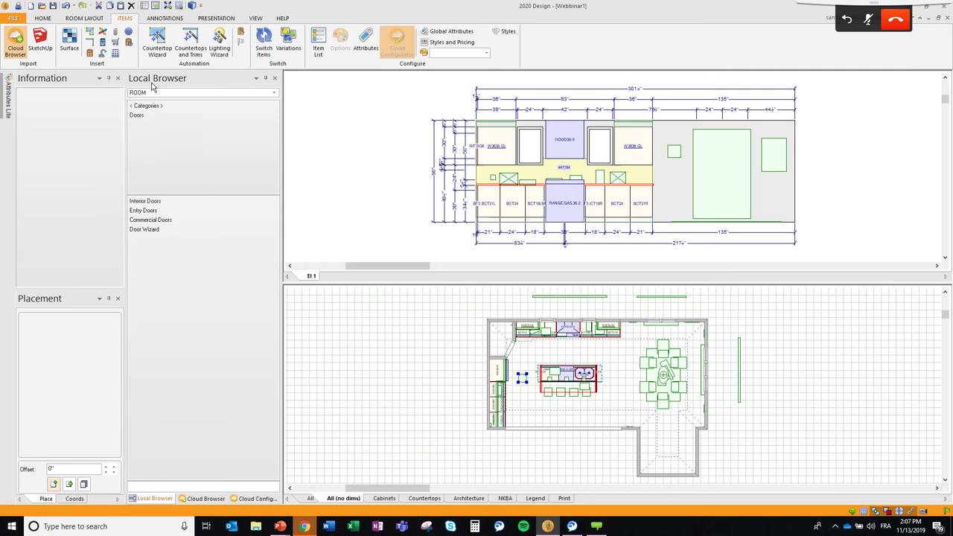
left_click(199, 502)
Step: Check the cloud catalog, return to the Local Browser, then float and close the Information panel
left_click(172, 95)
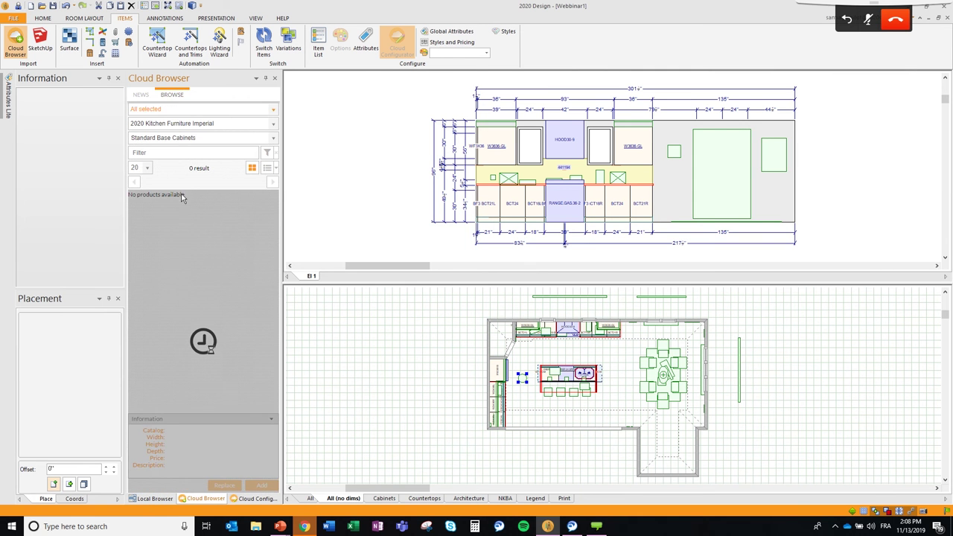
left_click(156, 501)
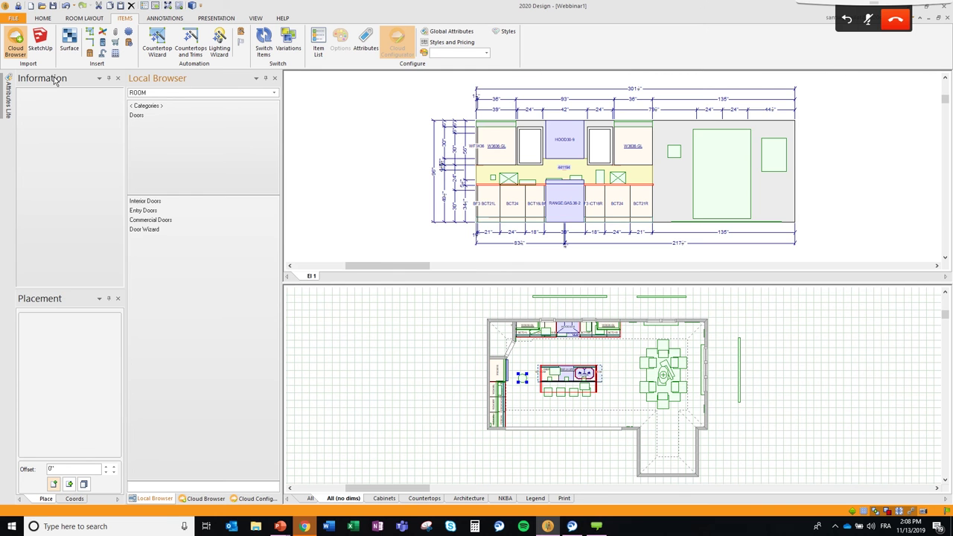
left_click_drag(55, 80, 429, 143)
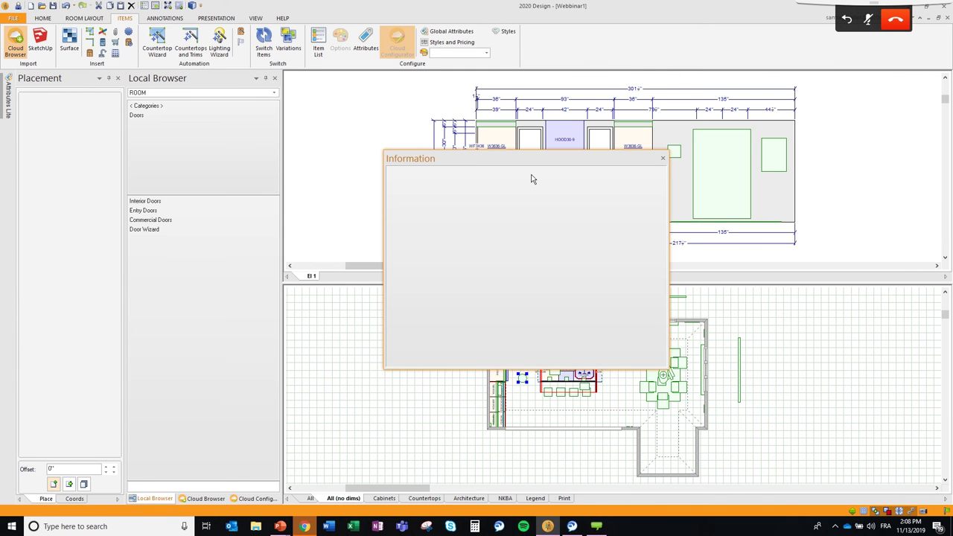
left_click(664, 161)
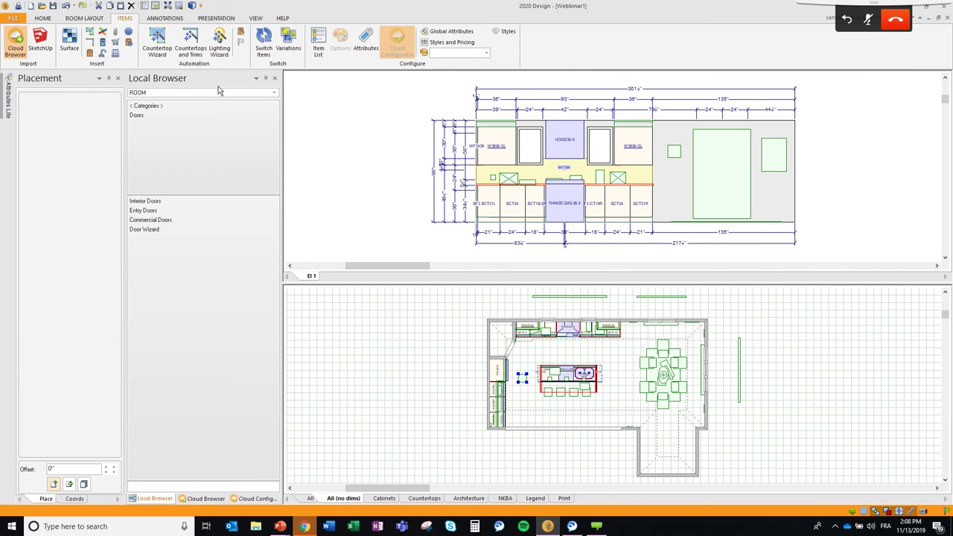
left_click(255, 18)
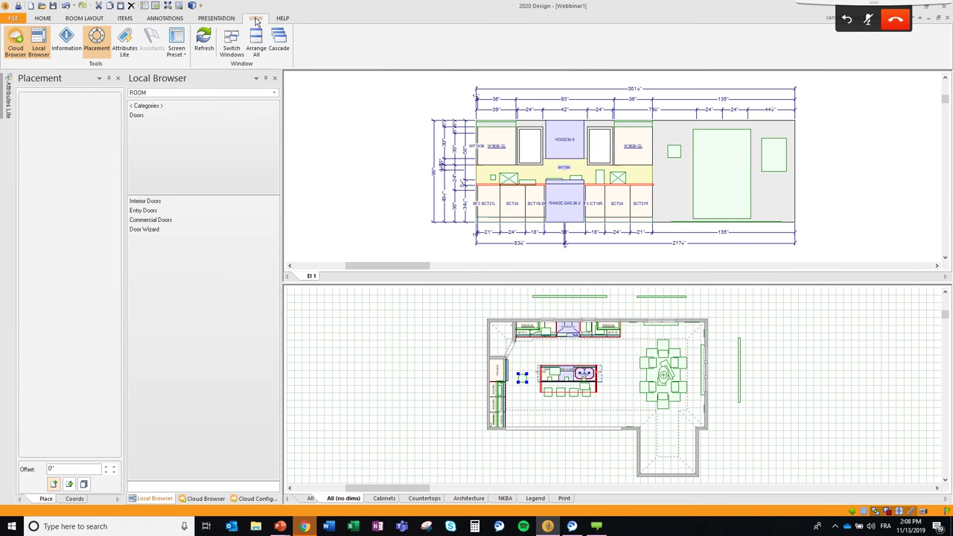
Step: Apply the Split screen preset, show the Local Browser, and reopen the Screen Preset list
left_click(184, 55)
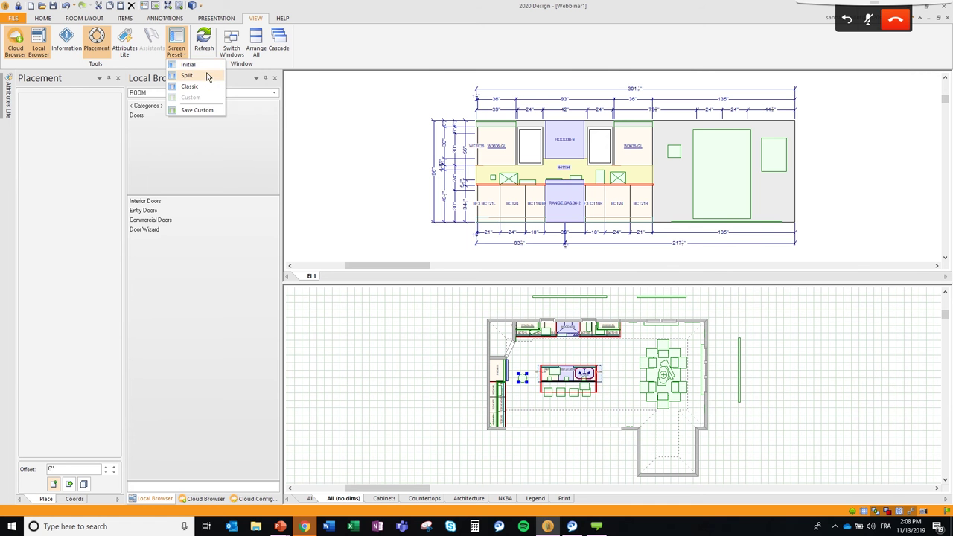
left_click(207, 72)
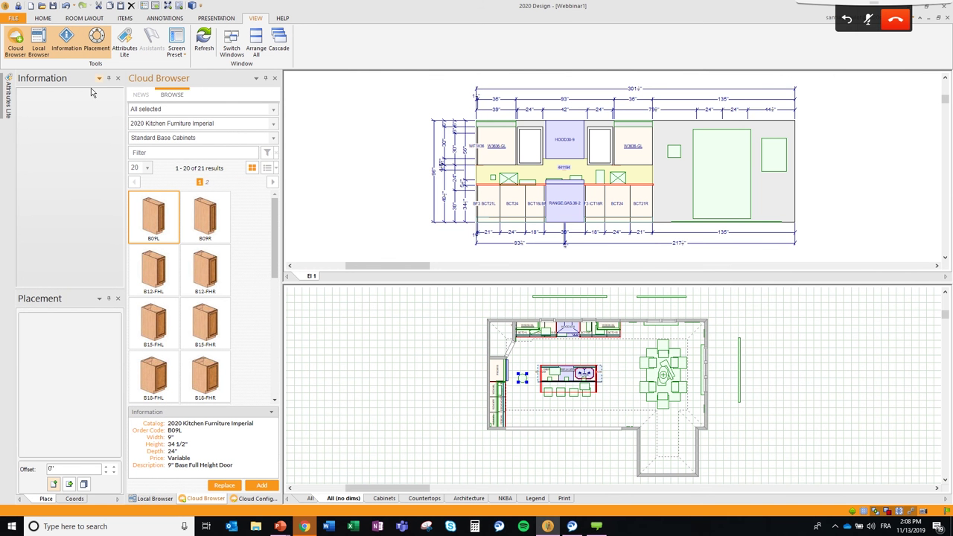
left_click(159, 499)
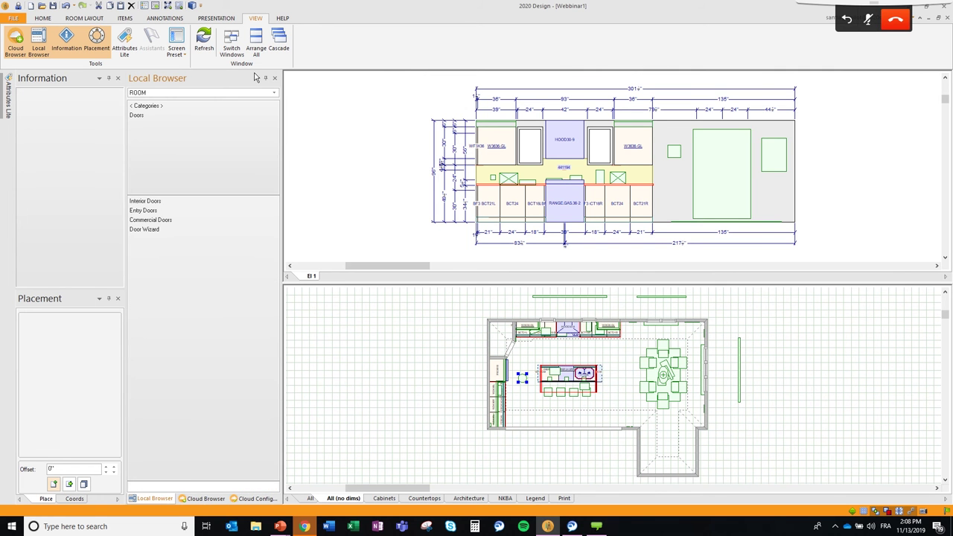
left_click(183, 52)
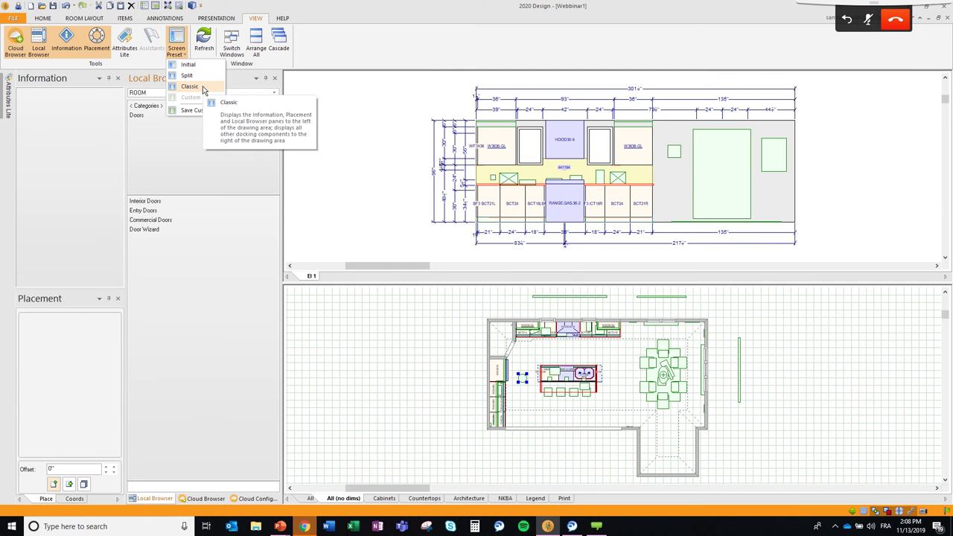
Step: Apply the Classic preset, then float the Cloud Browser news feed and Information panel over the drawing
left_click(207, 89)
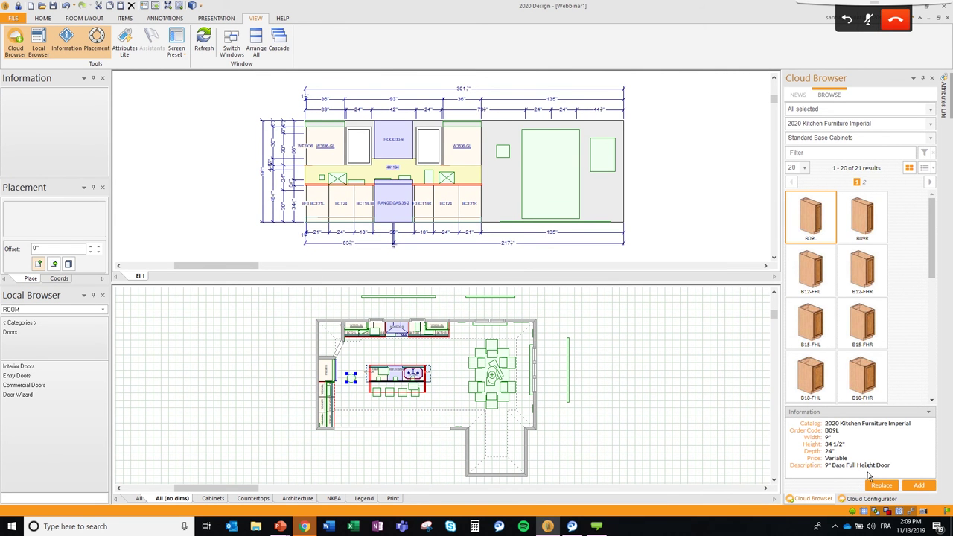
left_click(797, 96)
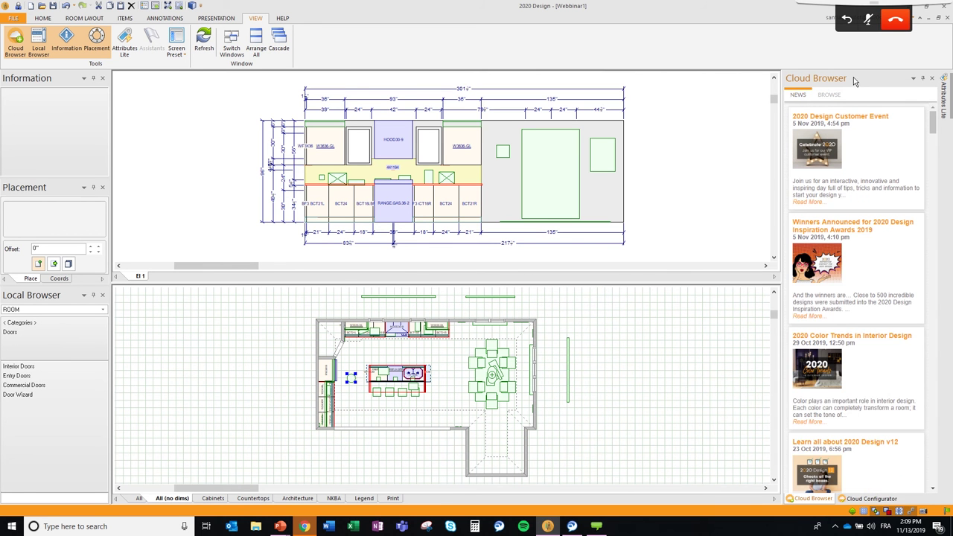
mouse_move(853, 77)
left_mouse_down()
mouse_move(691, 113)
mouse_move(551, 77)
mouse_move(562, 72)
mouse_move(556, 240)
left_mouse_up()
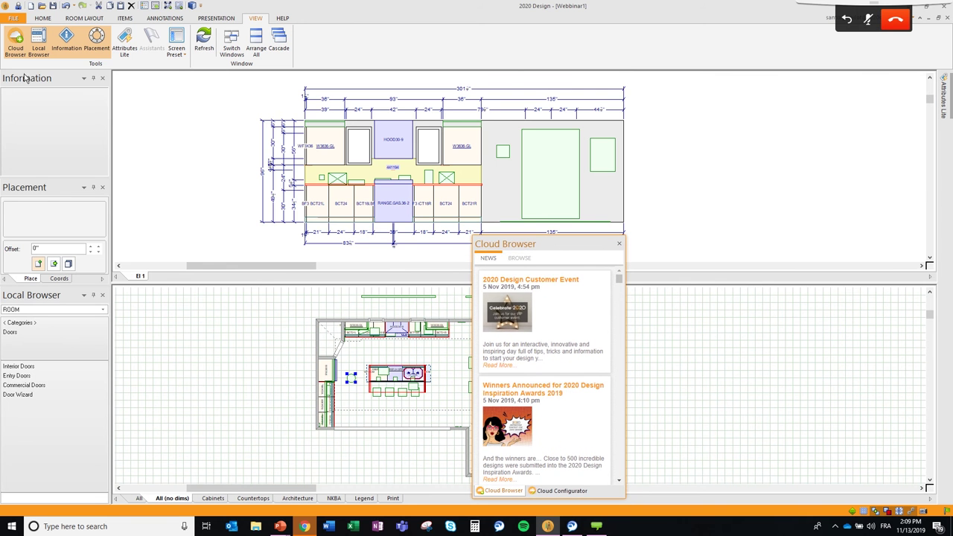
left_click_drag(28, 79, 148, 152)
left_click_drag(177, 247, 178, 248)
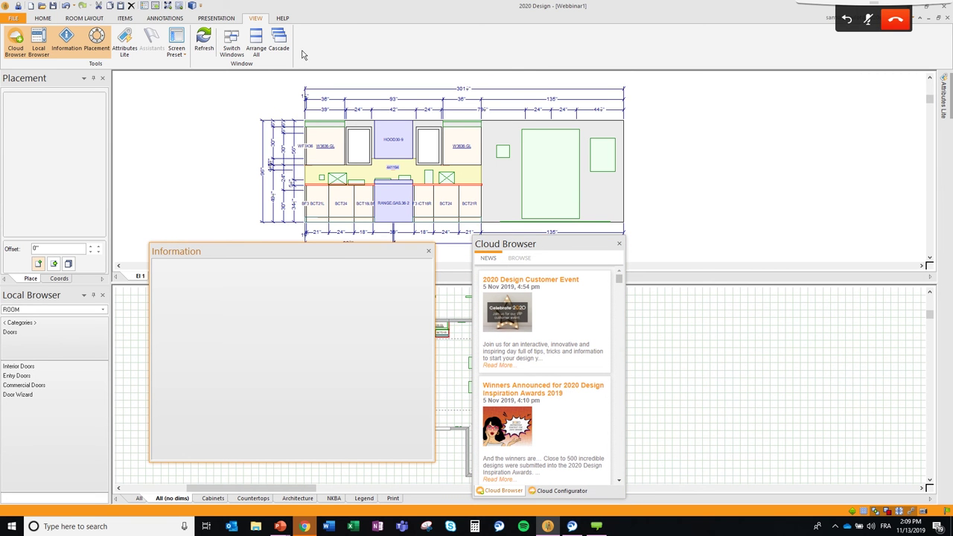
Step: Save the floating layout as the Custom preset, then close the Information and Placement panels
left_click(173, 53)
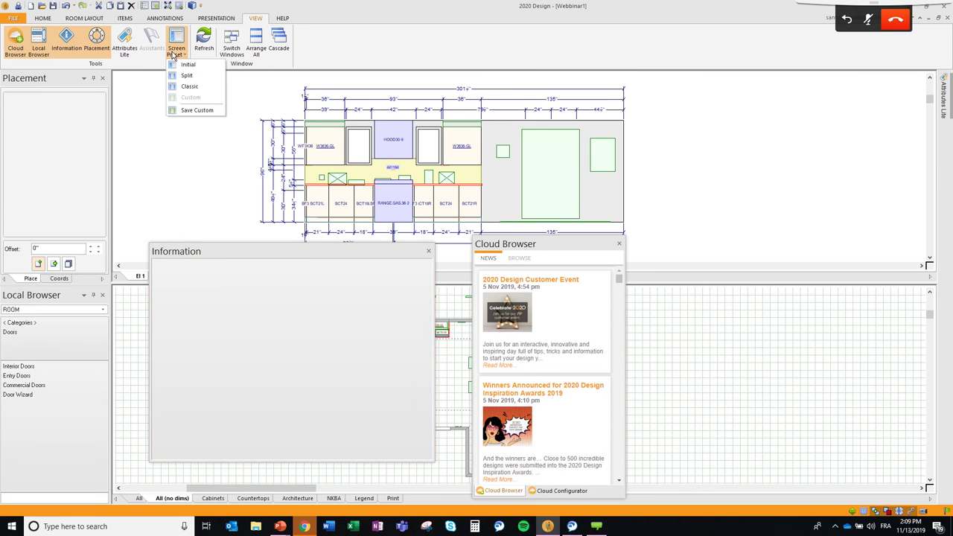
left_click(197, 110)
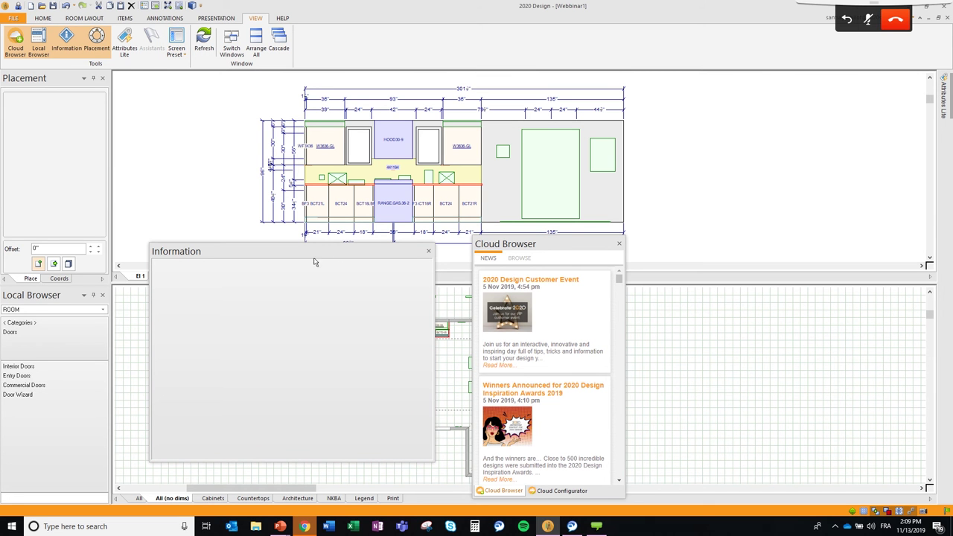
left_click(428, 252)
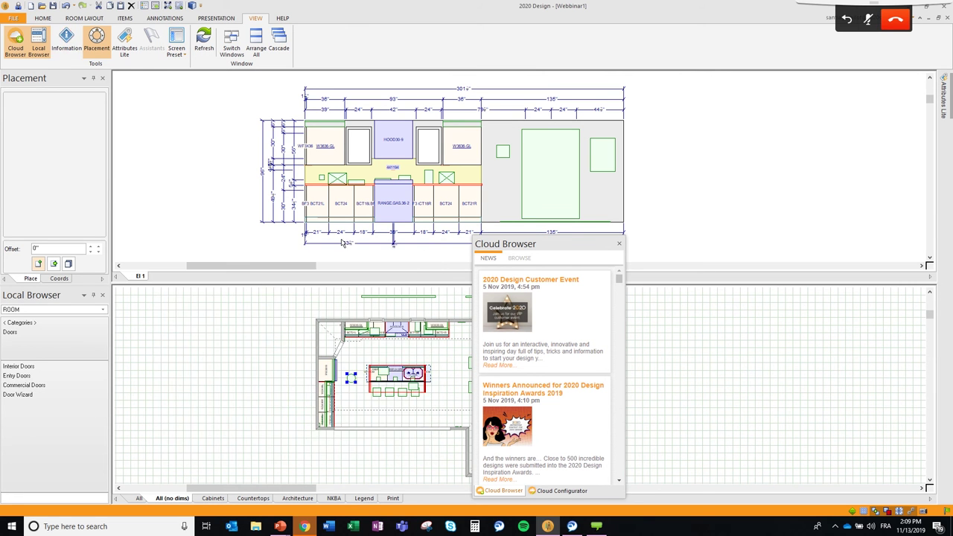
left_click(102, 78)
Step: Restore the saved Custom preset, then switch back to the Initial screen preset
left_click(179, 49)
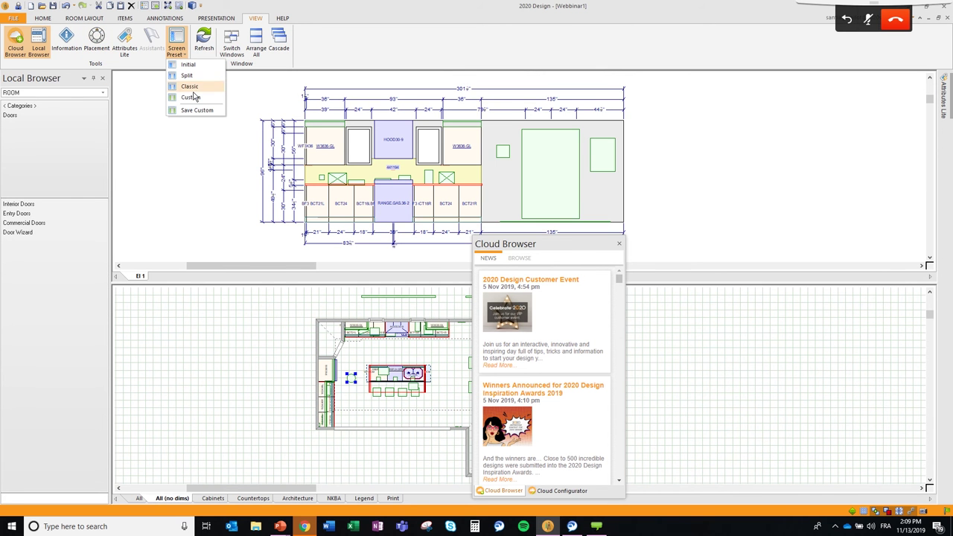
left_click(200, 100)
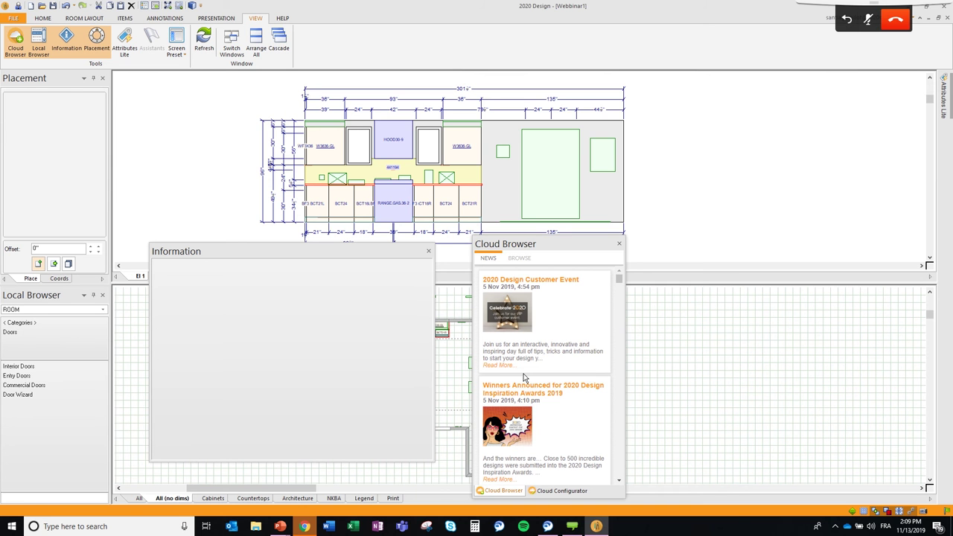
left_click(180, 52)
left_click(187, 66)
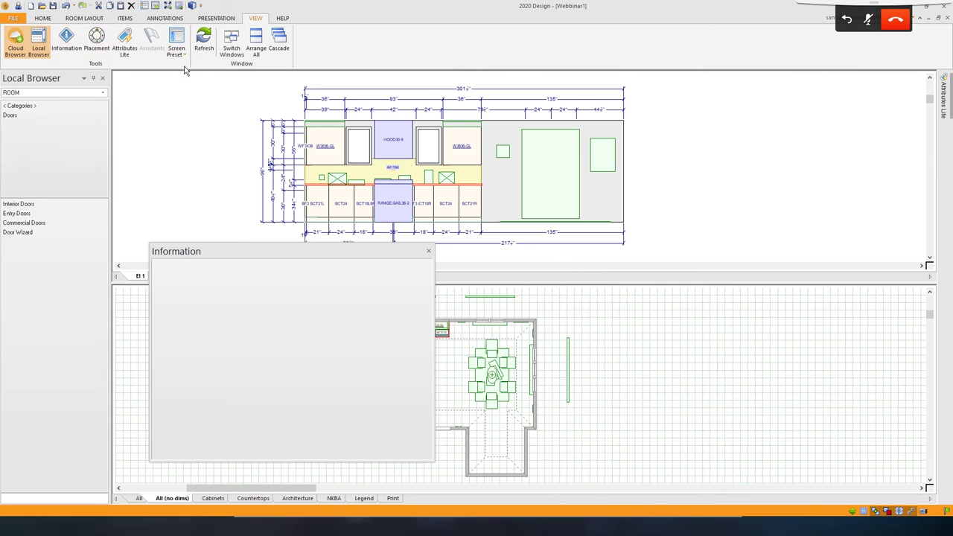